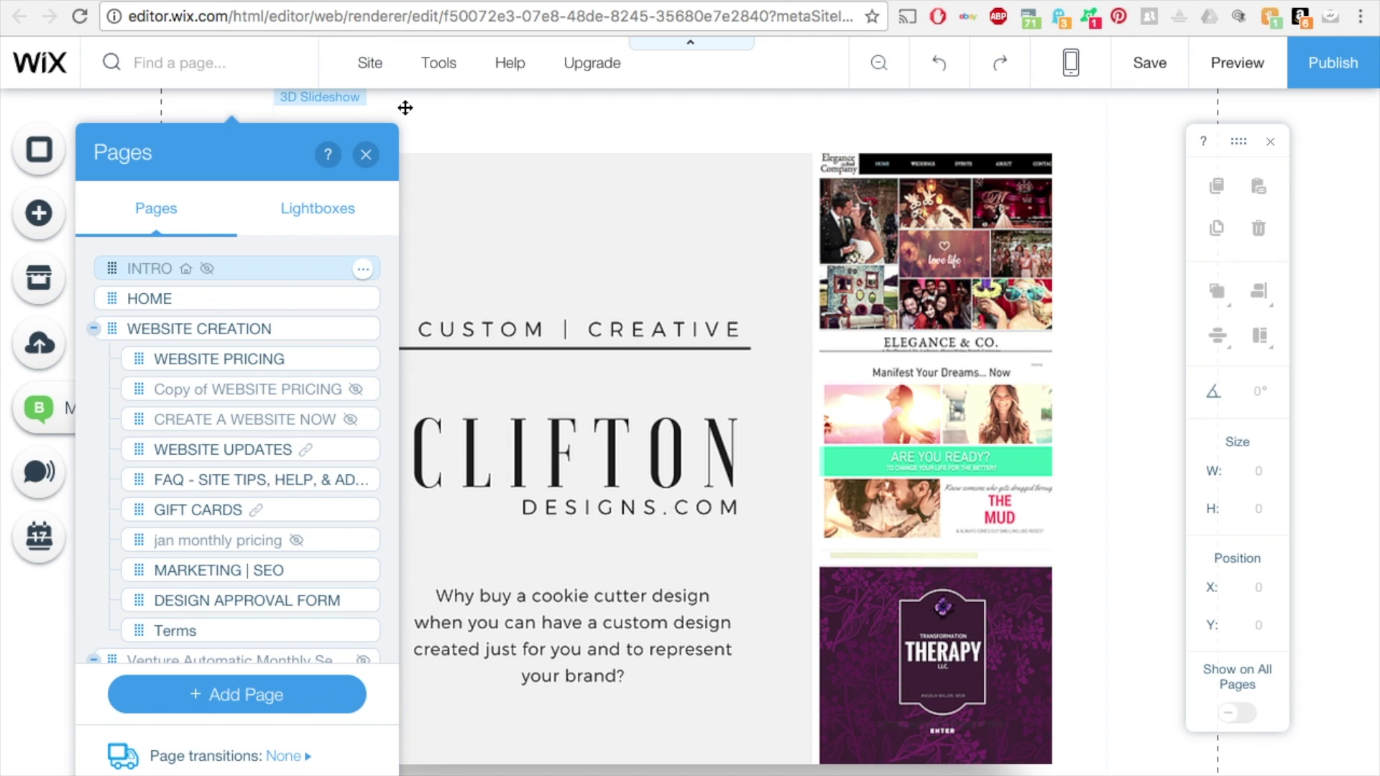
Step: Close the Pages list to return to the INTRO page
{"action": "left_click", "coordinate": [366, 153]}
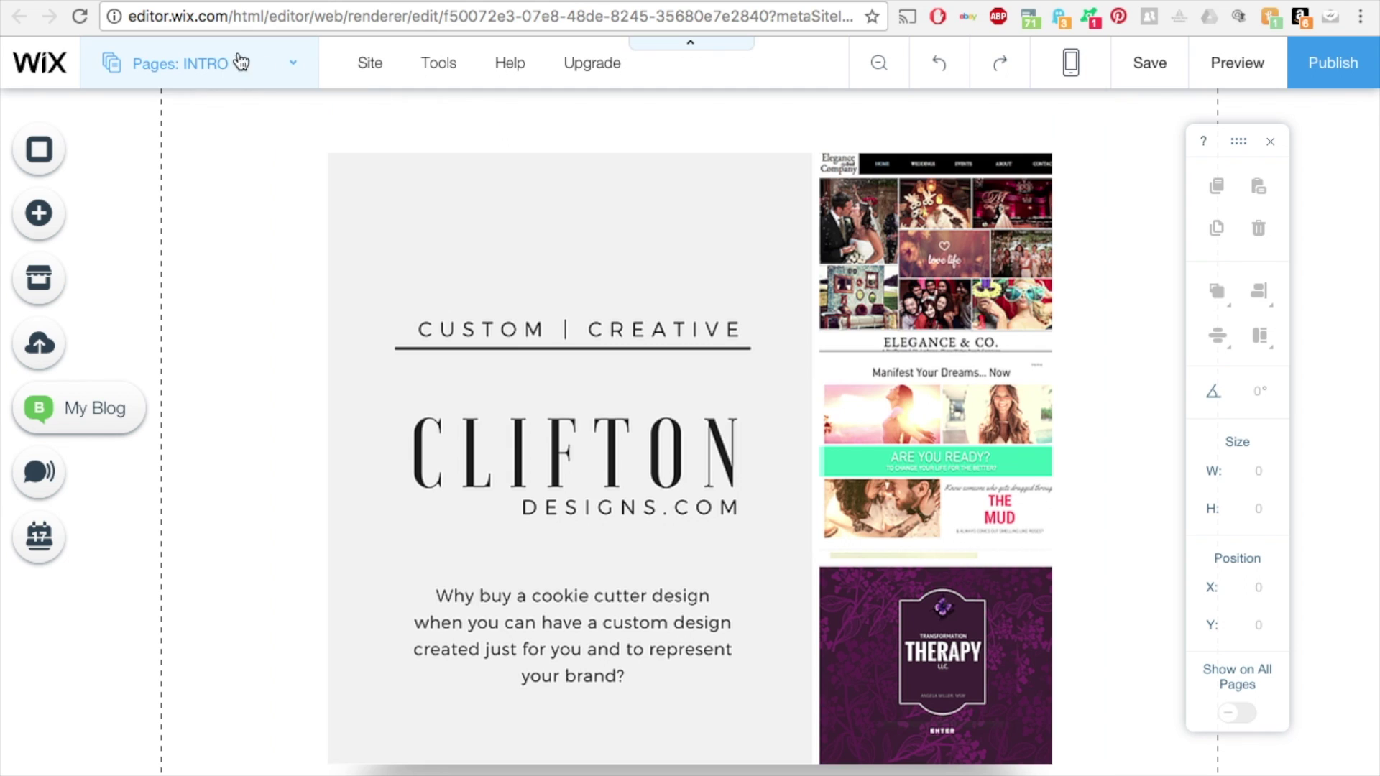
{"action": "left_click", "coordinate": [273, 65]}
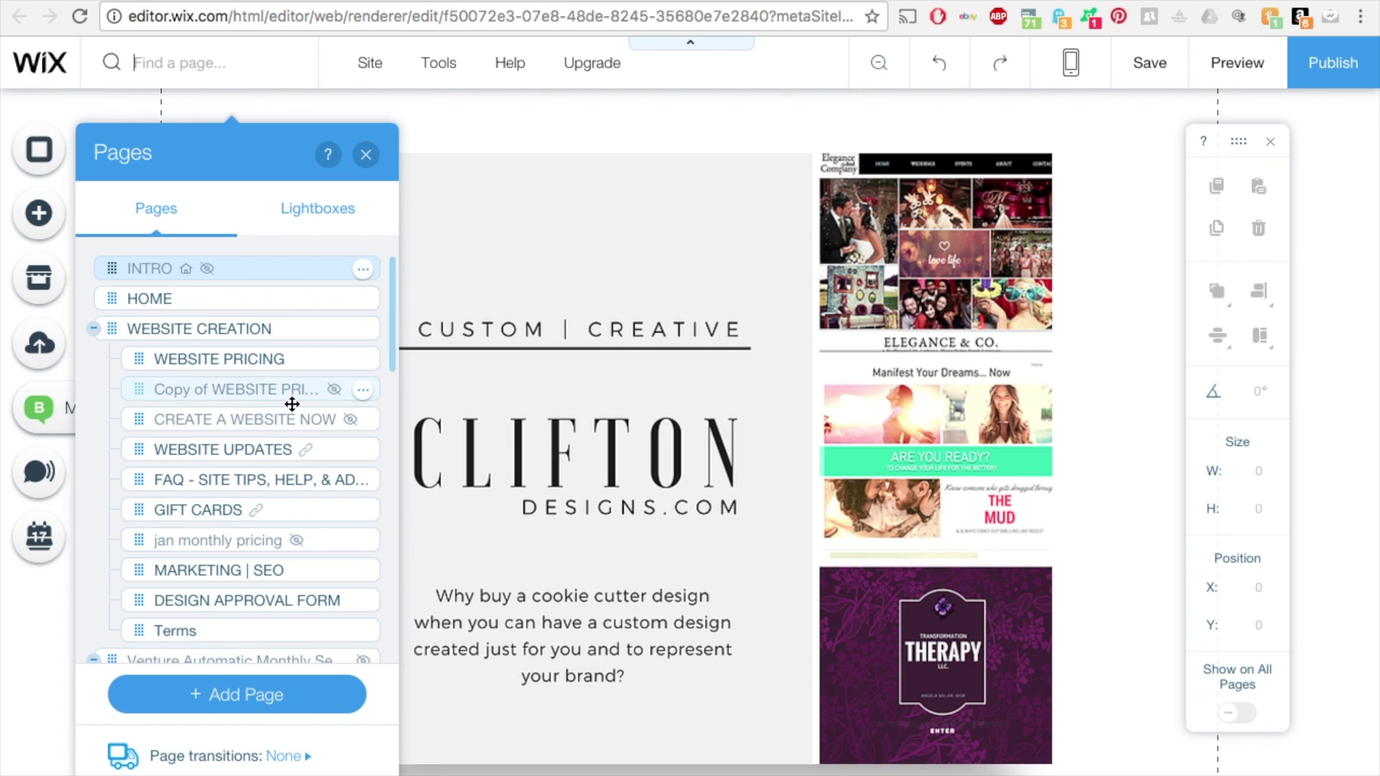
{"action": "left_click", "coordinate": [276, 702]}
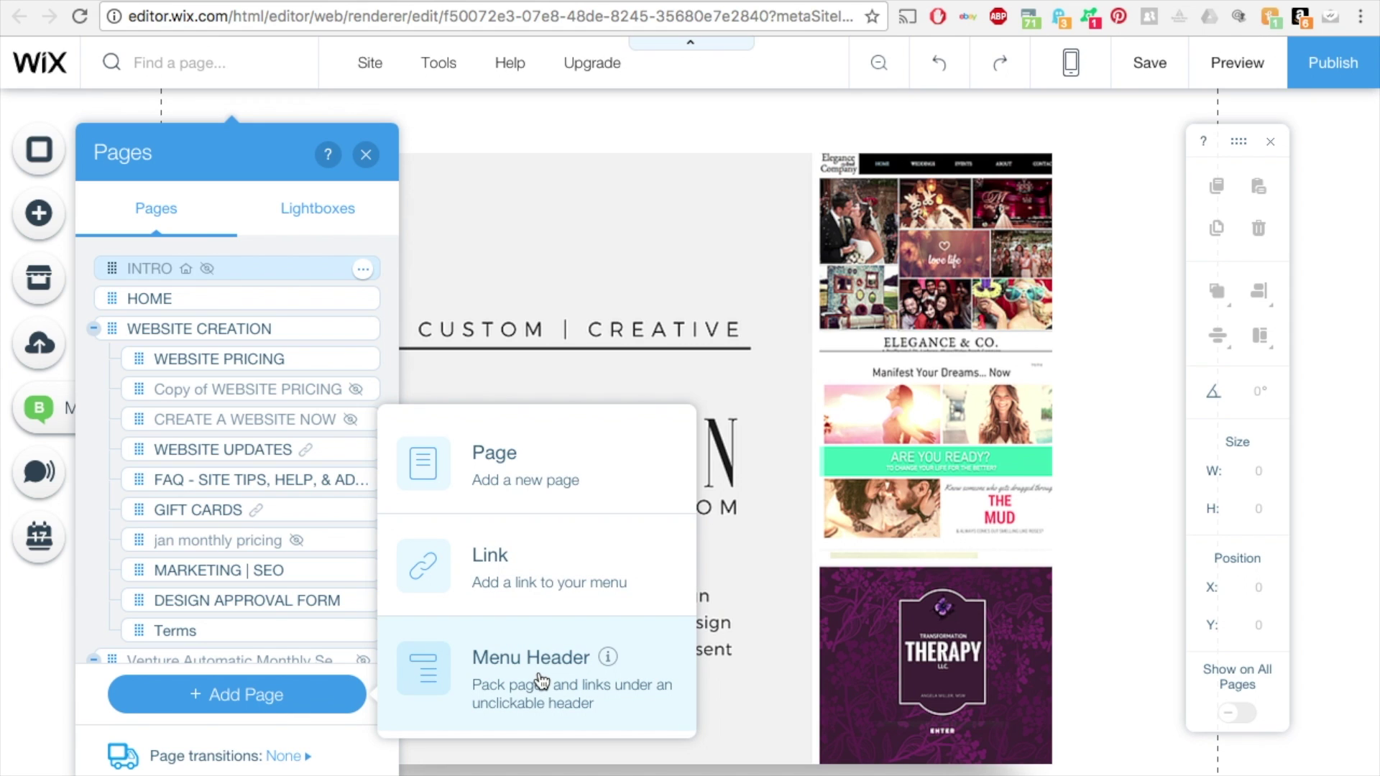
Step: Add a new blank page entry, 'New Page', to the Pages list
{"action": "left_click", "coordinate": [559, 482]}
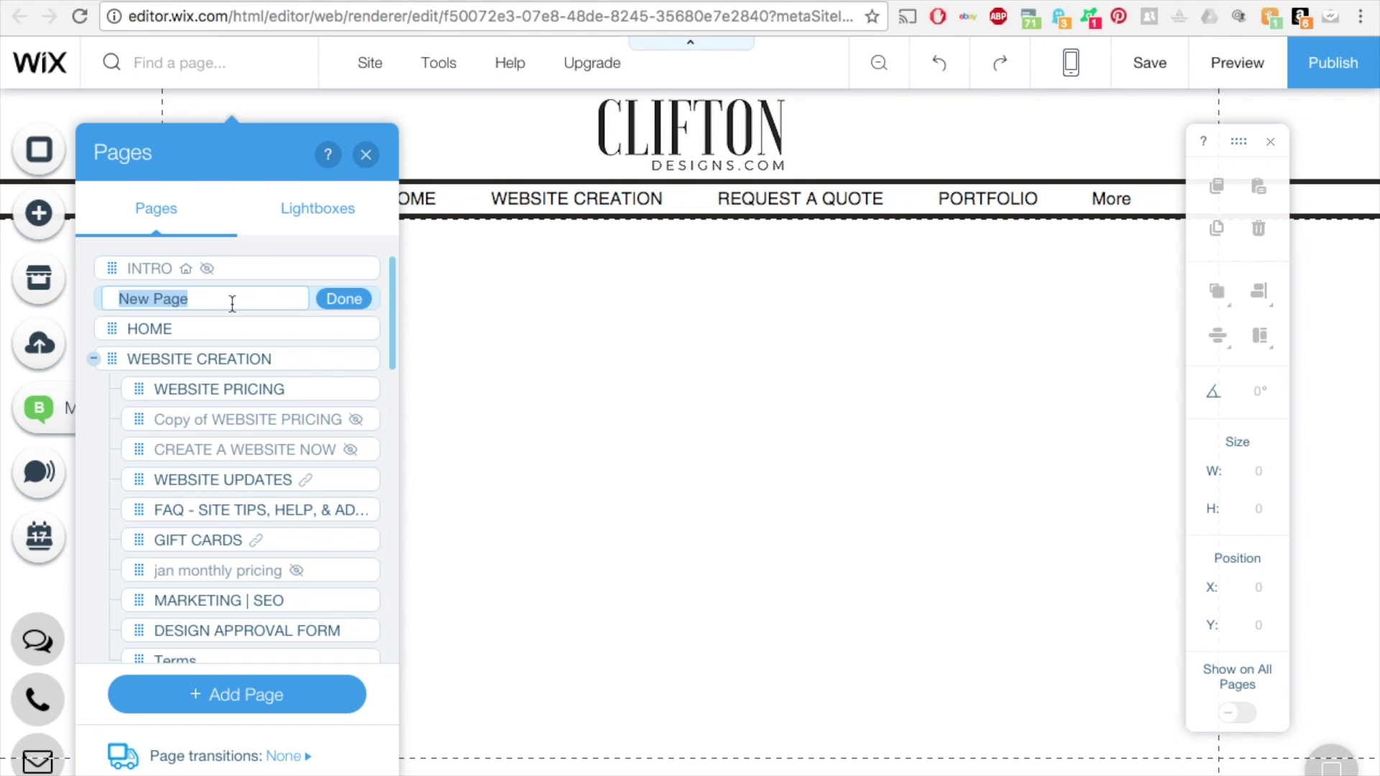
{"action": "type", "text": "test"}
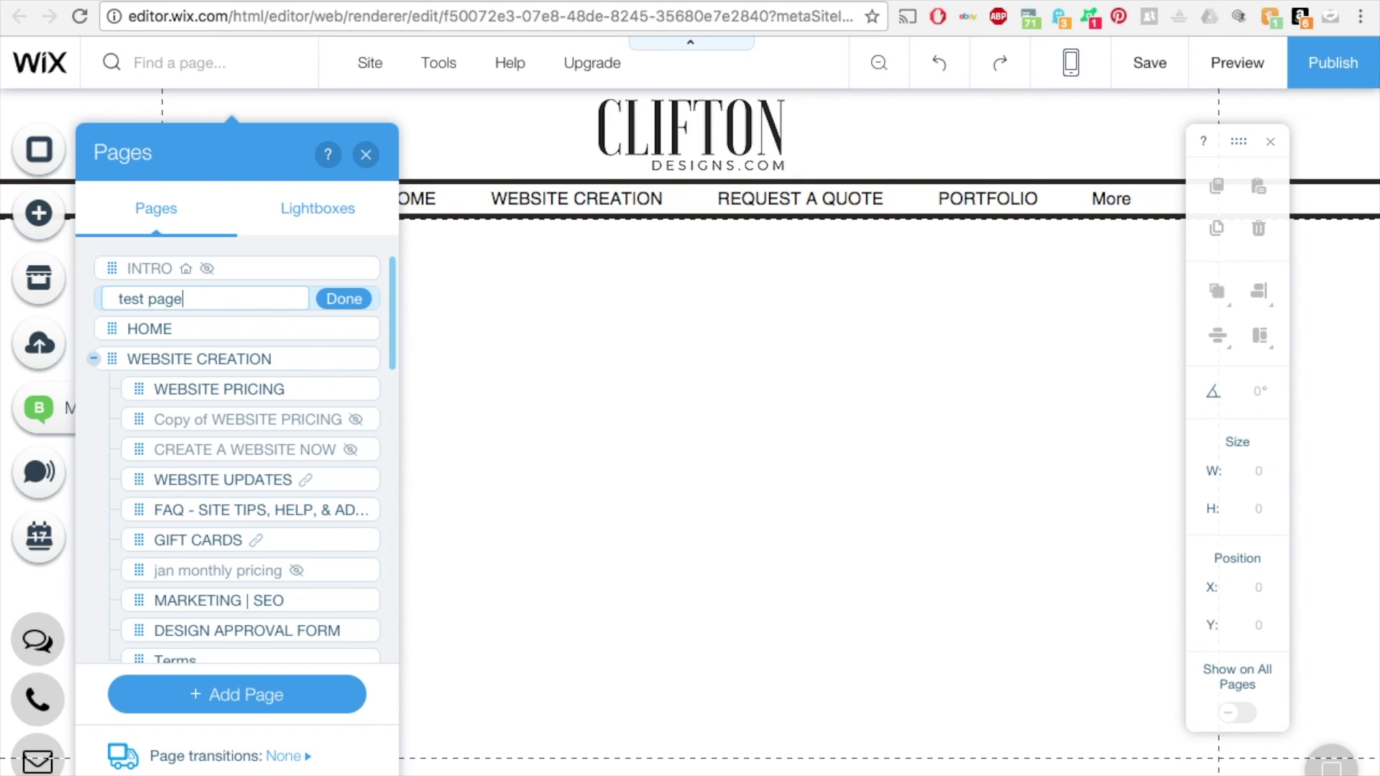
Step: Confirm the new page's name as 'test page'
{"action": "left_click", "coordinate": [345, 299]}
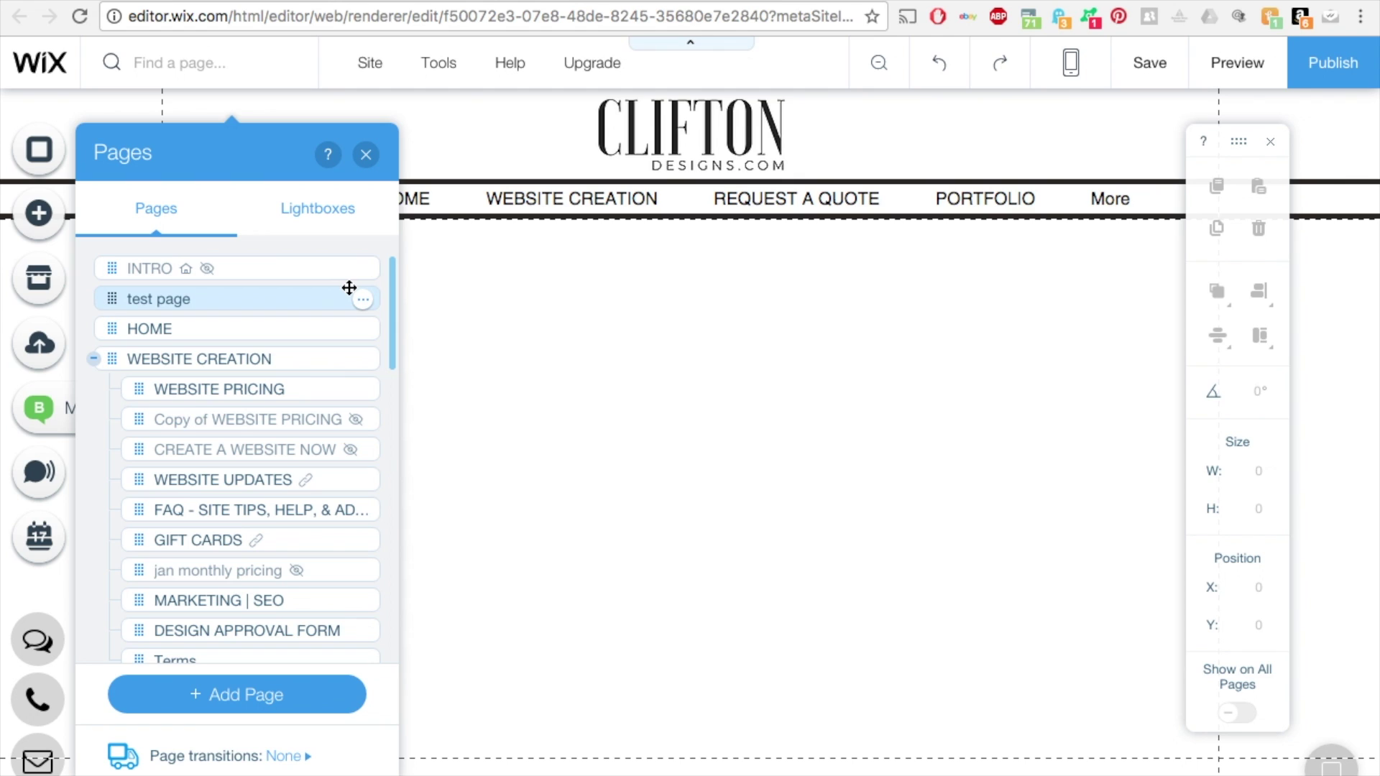